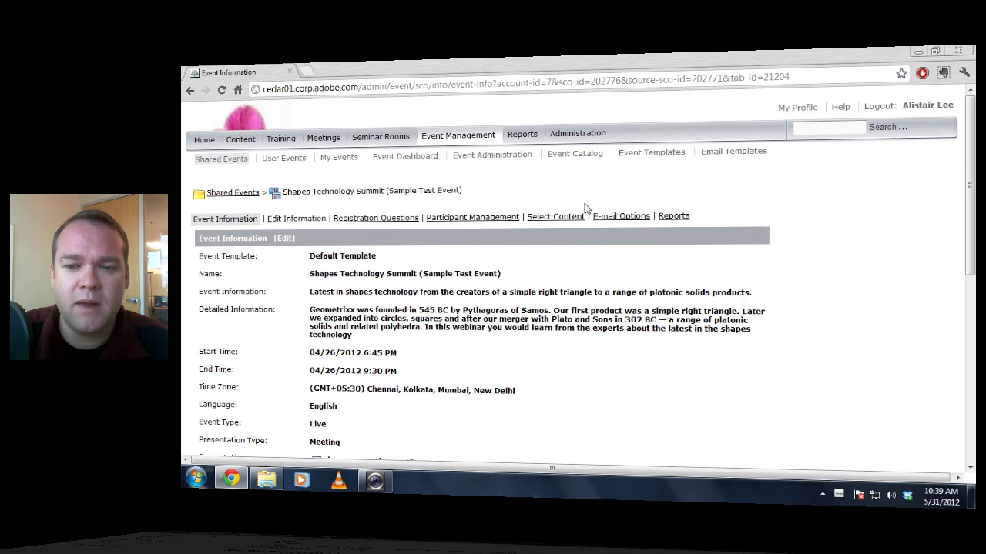
# - Open the reports for the Shapes Technology Summit event and review the summary's aggregate user data and conversion funnel
pyautogui.click(672, 219)
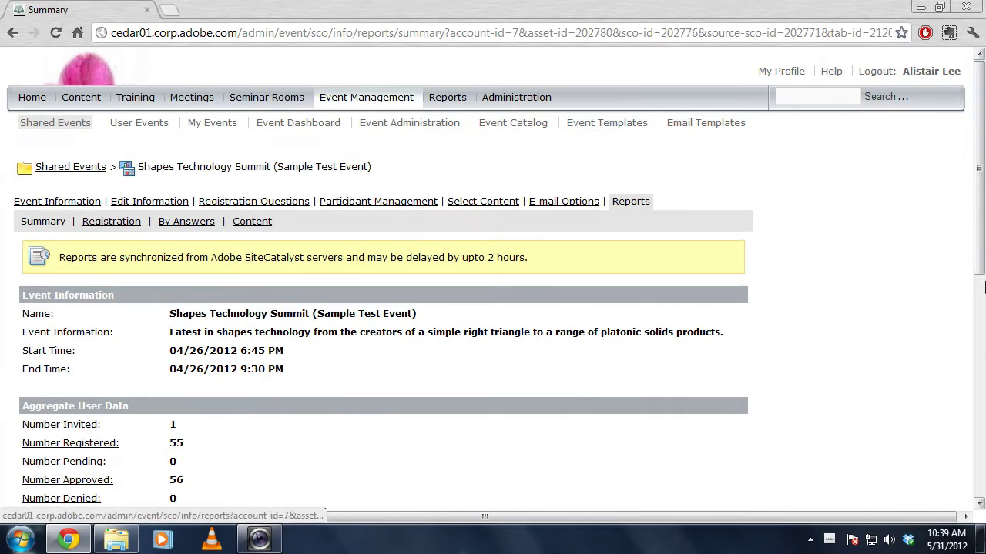
pyautogui.scroll(-2, 983, 231)
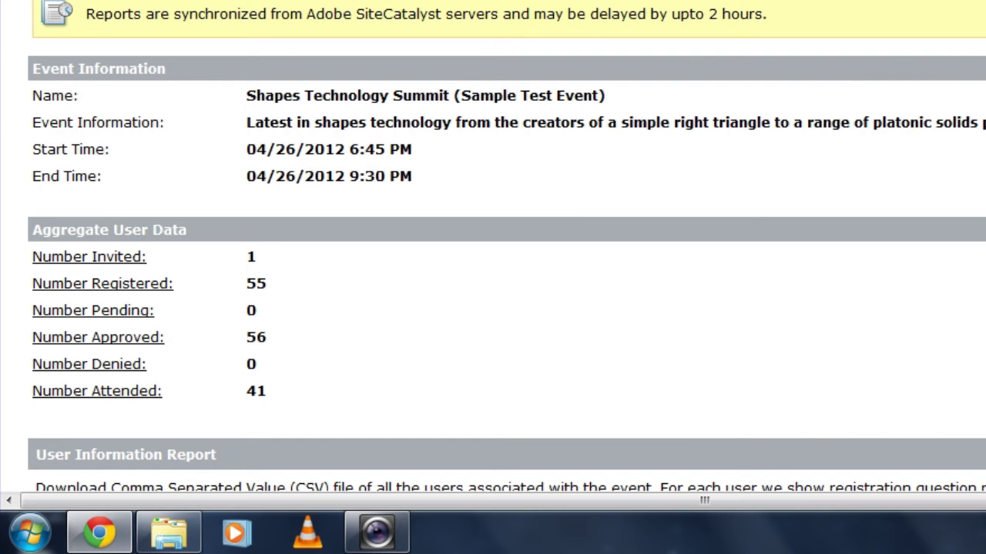
pyautogui.scroll(-3, 493, 247)
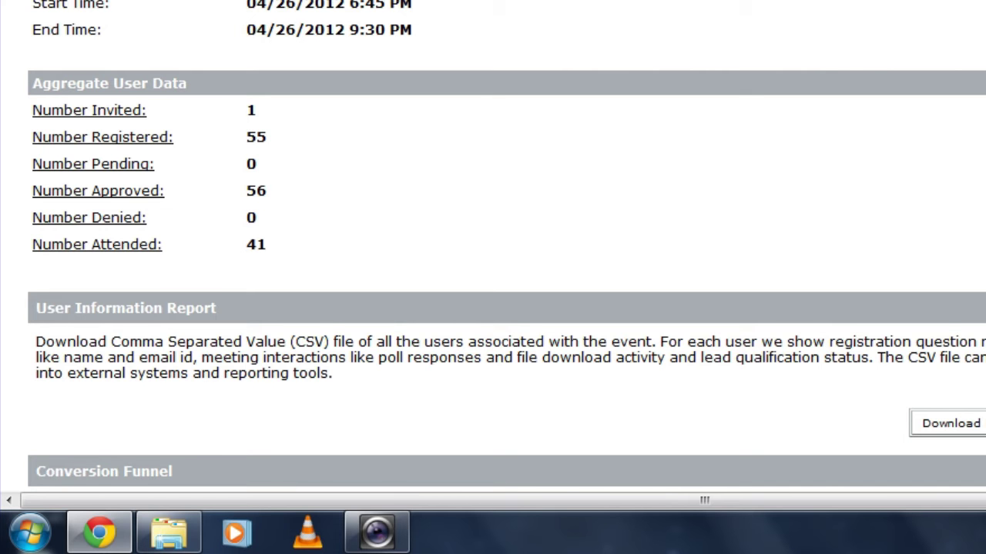
pyautogui.scroll(-5, 493, 247)
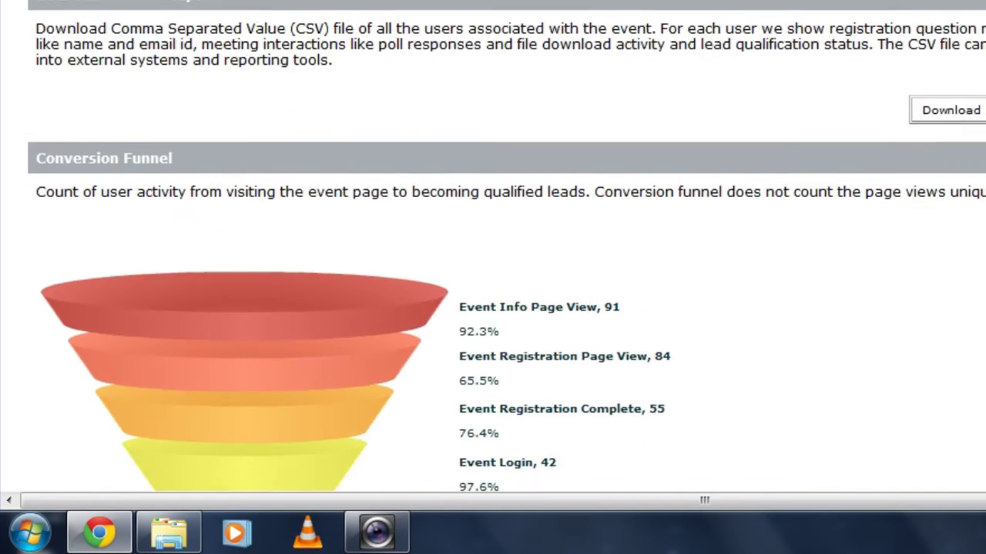
pyautogui.scroll(-1, 493, 247)
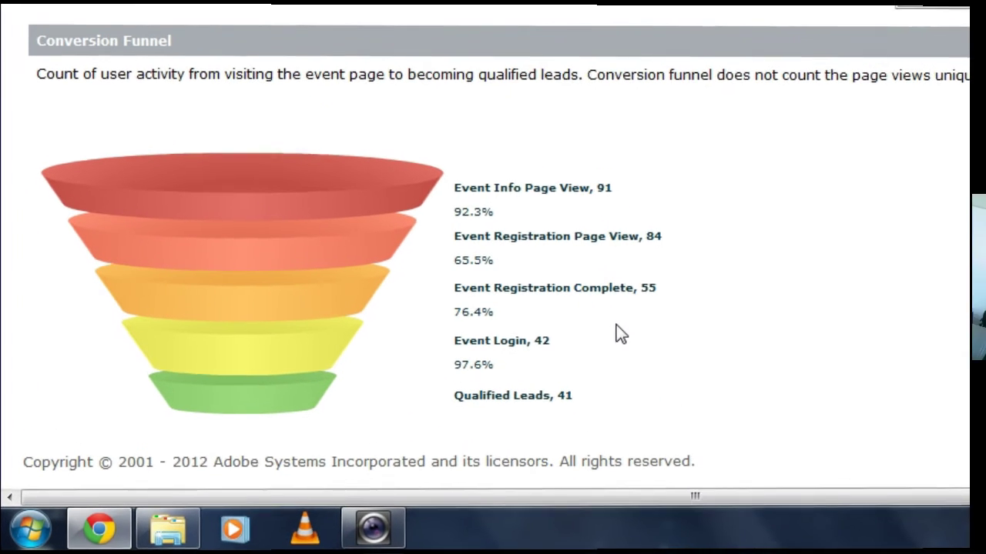
# - Open the event's Registration report and set the minimum attendance duration for lead qualification to 20 minutes
pyautogui.scroll(10, 970, 316)
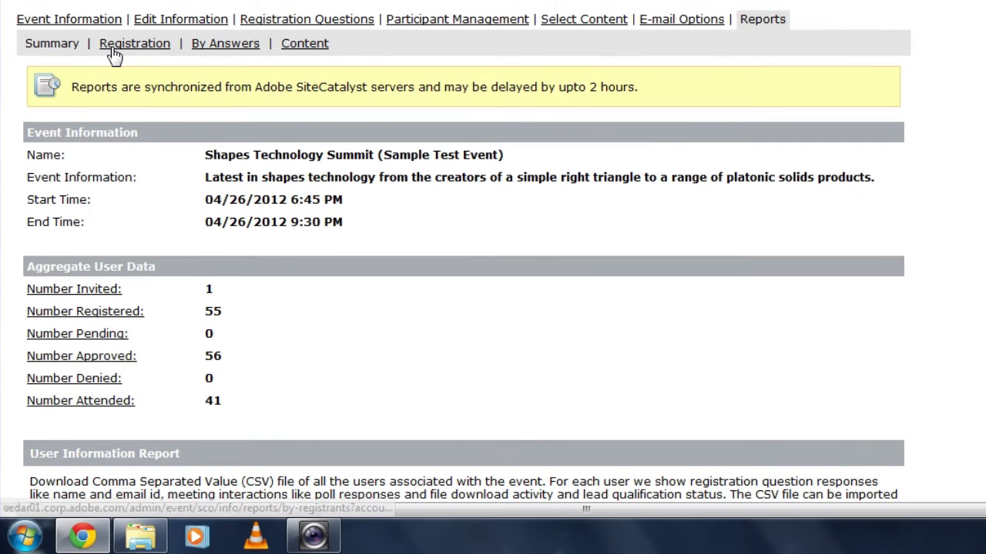
pyautogui.click(113, 47)
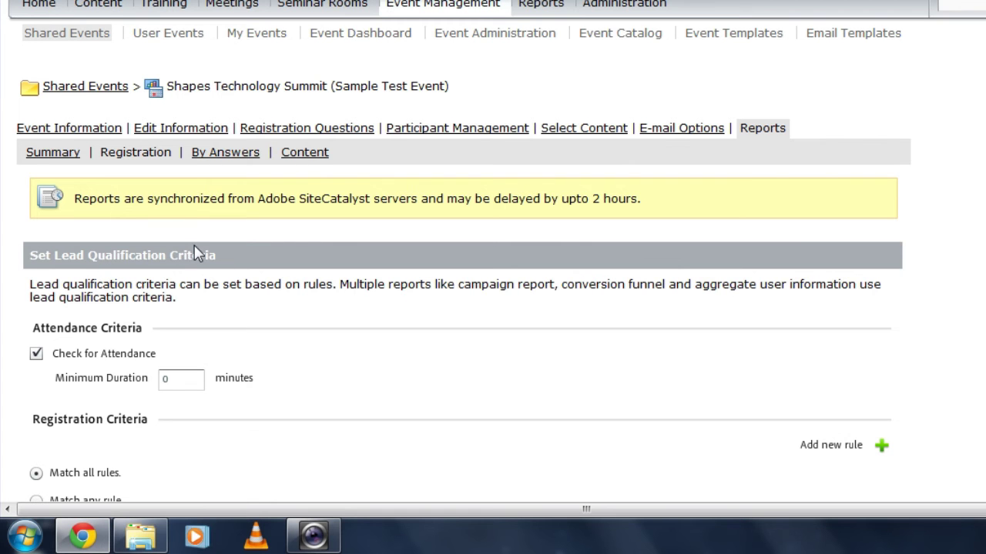
pyautogui.scroll(-3, 492, 308)
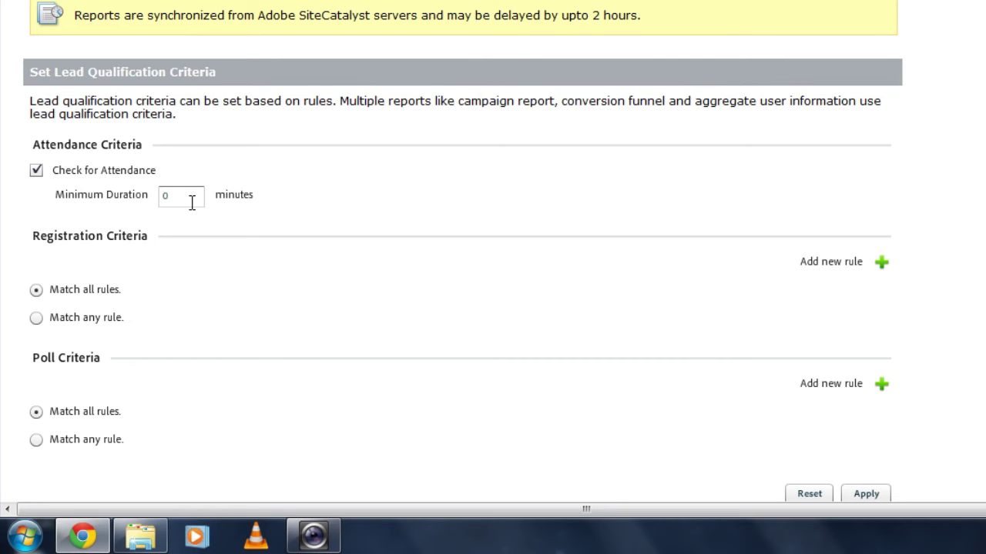
pyautogui.doubleClick(189, 196)
# - Add a registration criteria rule requiring the question "Product you use for shapes?" to be Attempted
pyautogui.scroll(-1, 462, 251)
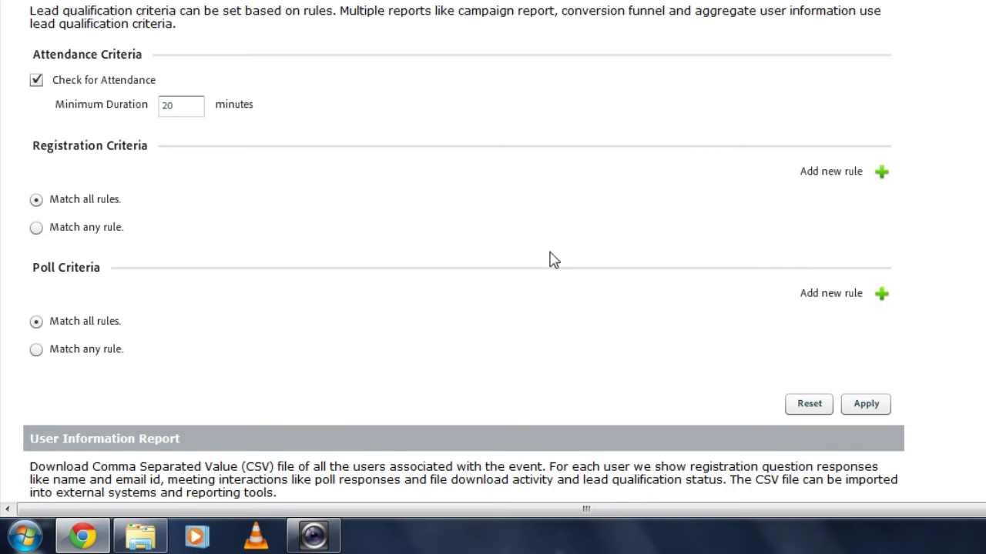
pyautogui.click(883, 173)
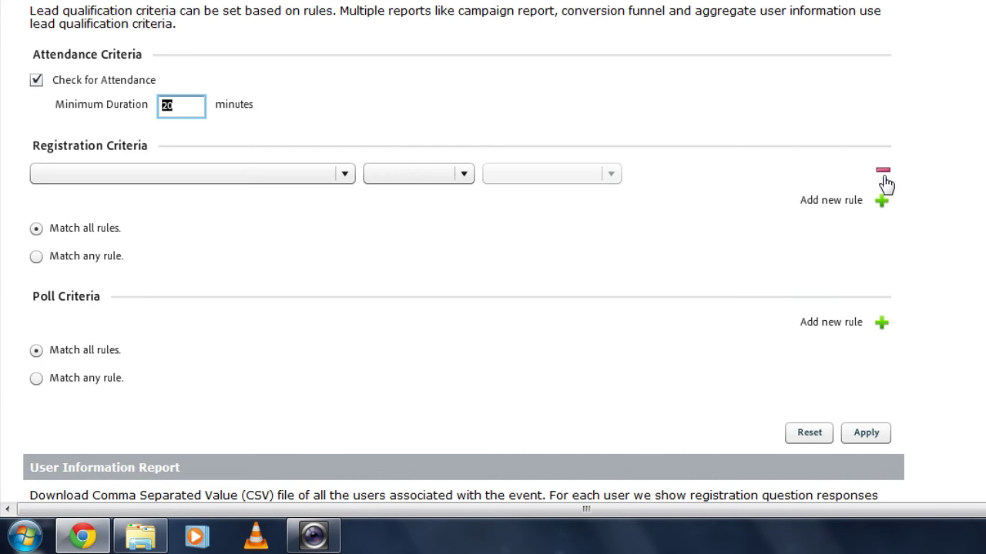
pyautogui.click(342, 179)
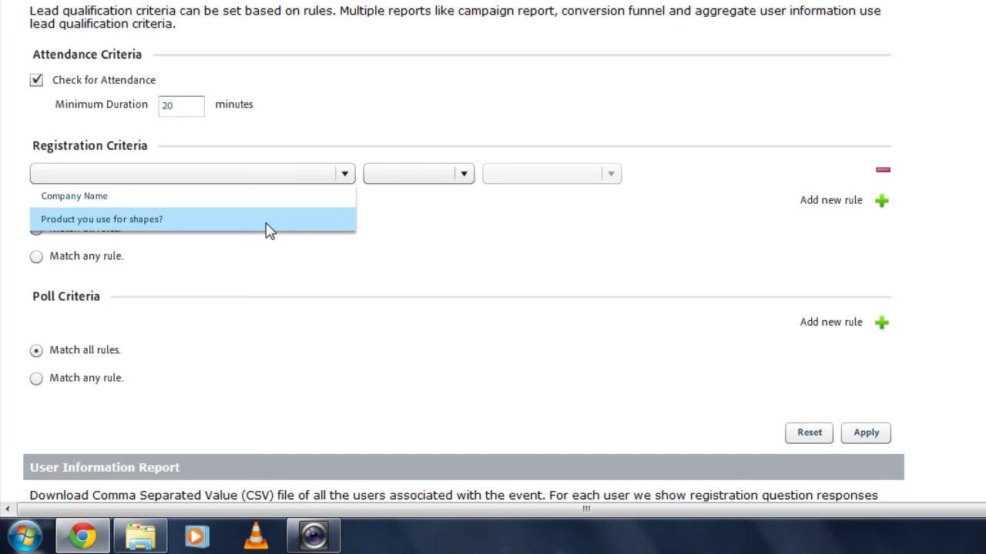
pyautogui.click(288, 222)
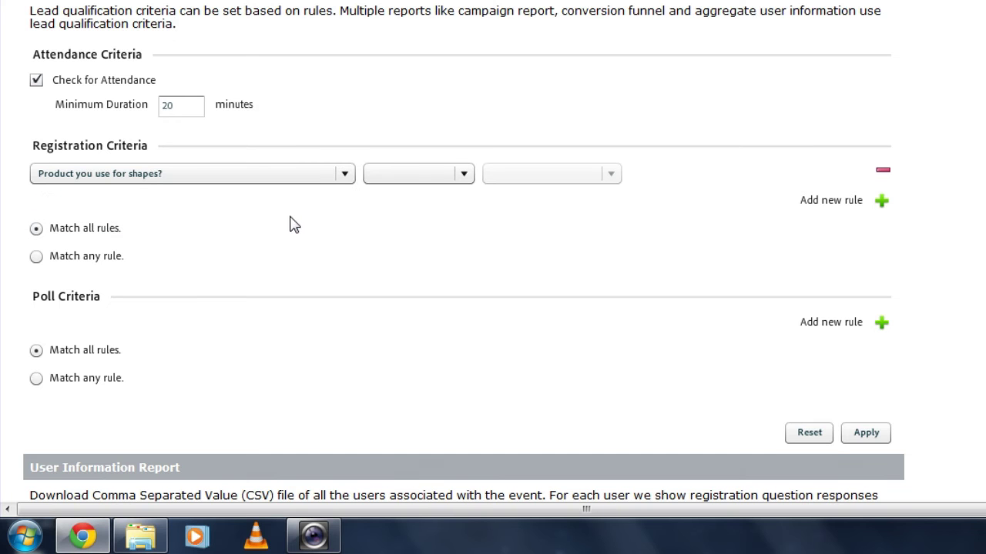
pyautogui.click(435, 175)
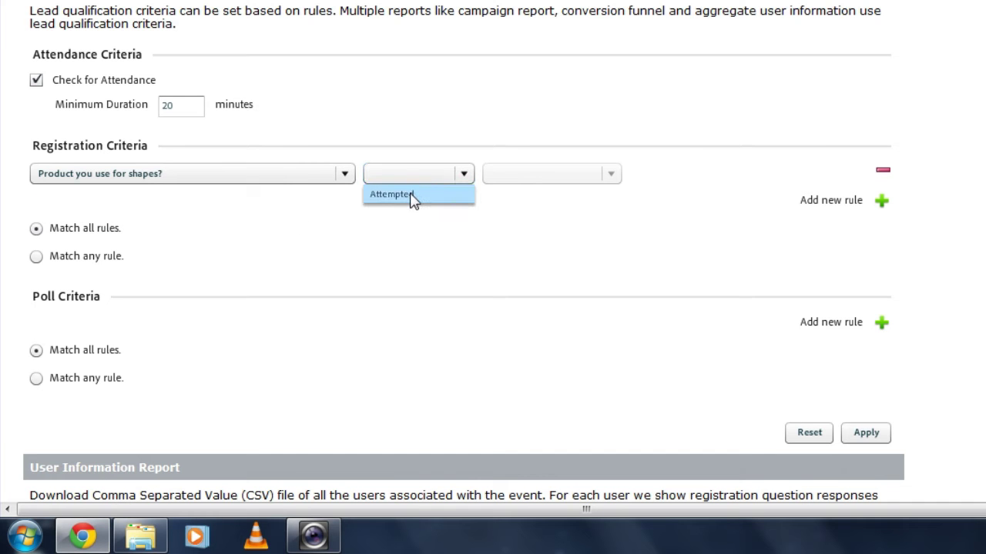
pyautogui.click(421, 198)
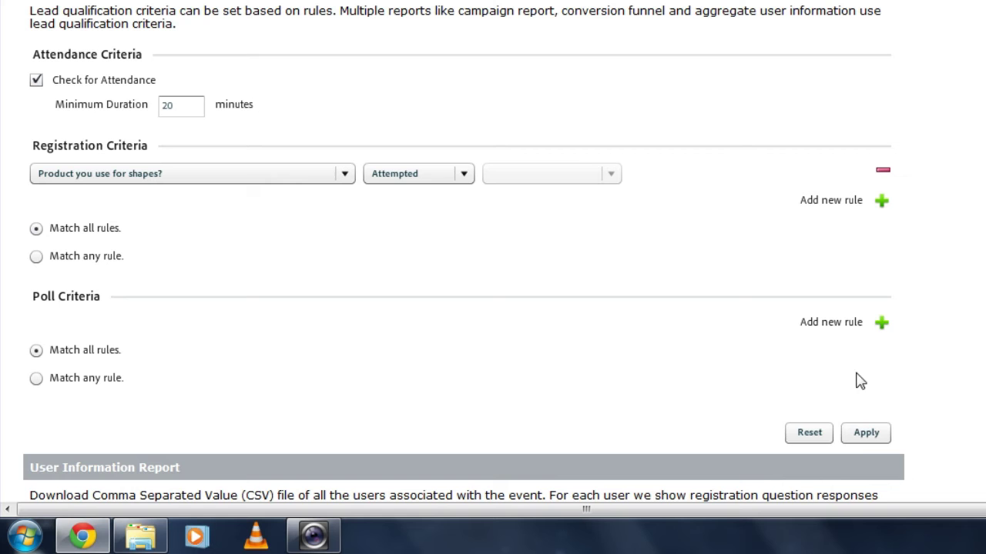
# - Add a poll criteria rule requiring "Was this event useful?" to be answered as "Some what"
pyautogui.click(880, 323)
pyautogui.click(262, 324)
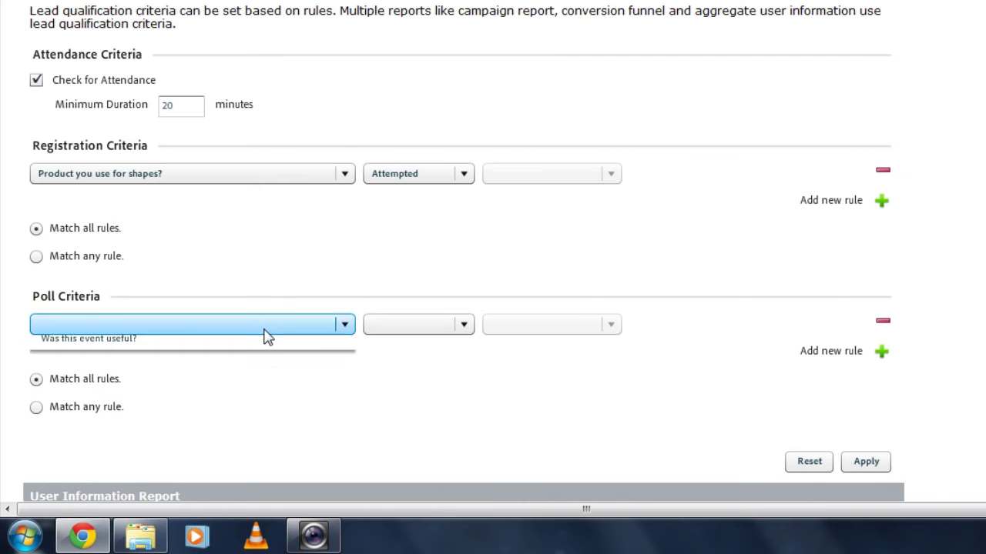
pyautogui.click(256, 351)
pyautogui.click(413, 326)
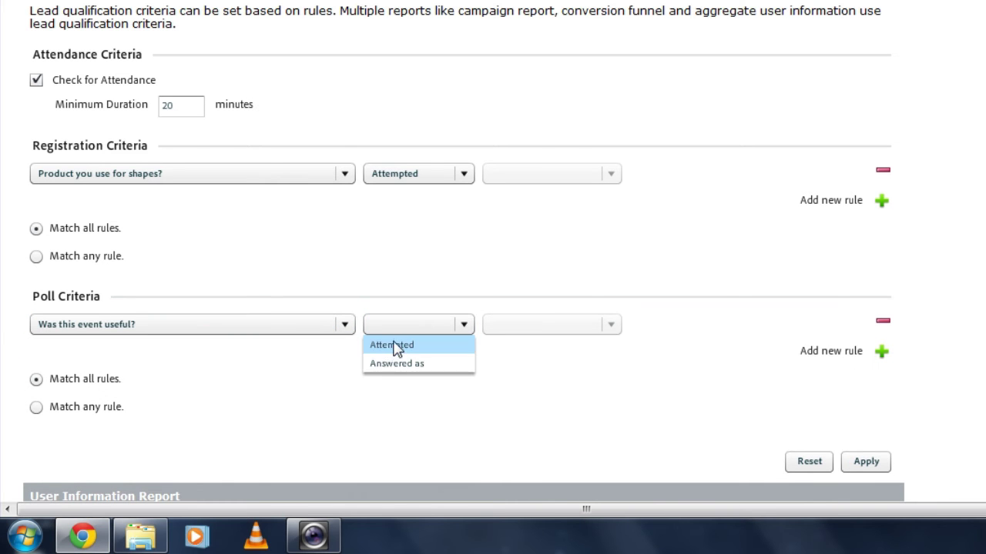
pyautogui.click(396, 363)
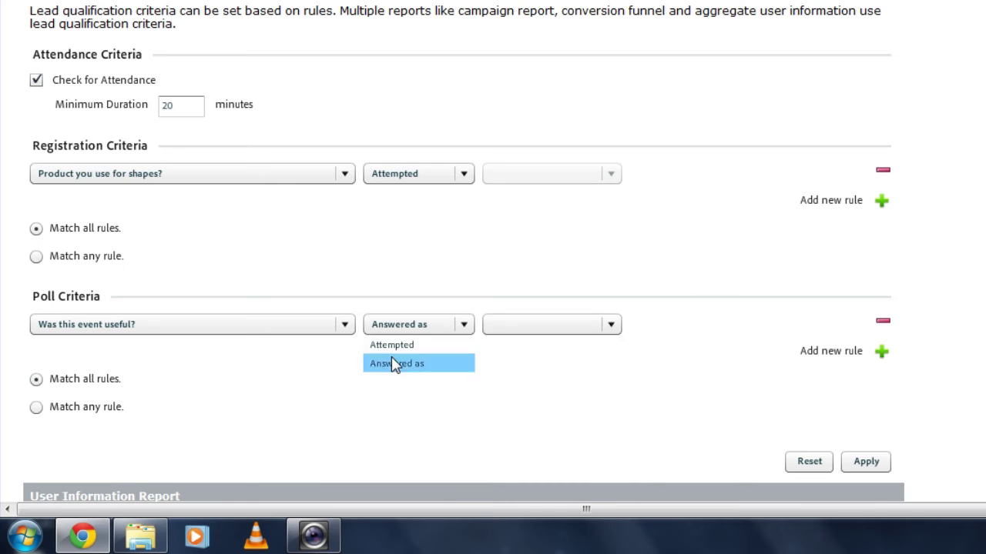
pyautogui.click(566, 330)
pyautogui.click(552, 348)
# - Add a second poll rule with "Was this event useful?" answered as "Yes", and set the poll criteria to match any rule
pyautogui.click(881, 352)
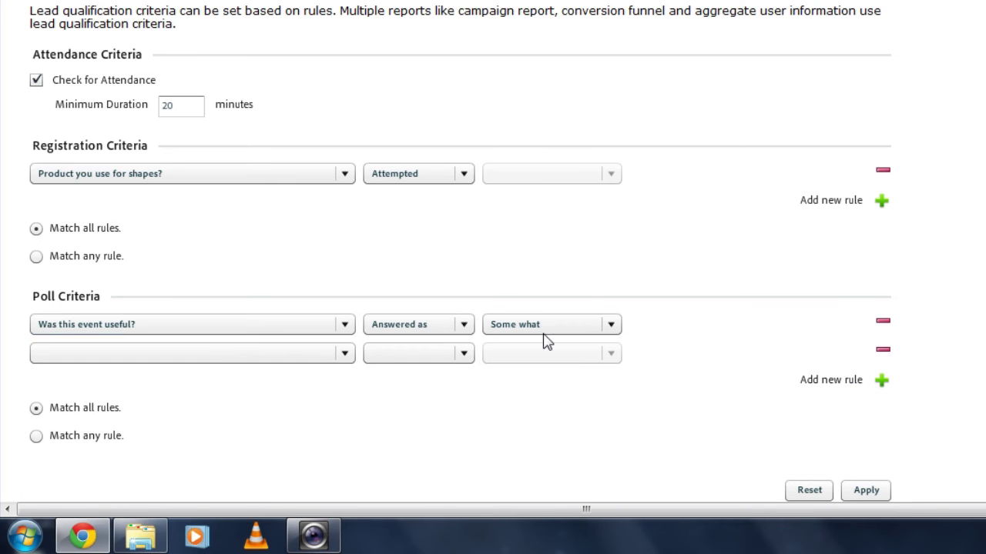
pyautogui.click(220, 352)
pyautogui.click(206, 379)
pyautogui.click(406, 354)
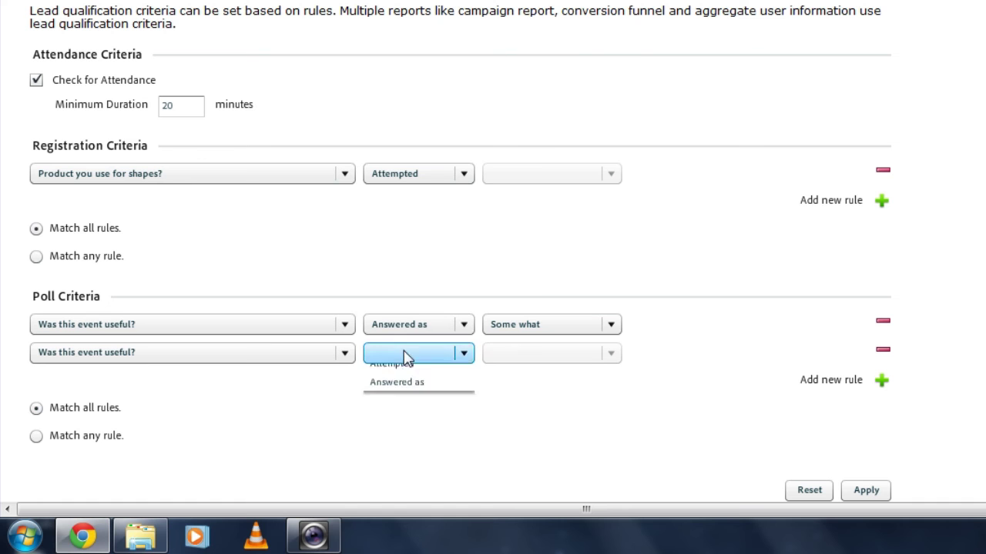
pyautogui.click(548, 361)
pyautogui.click(450, 360)
pyautogui.click(449, 394)
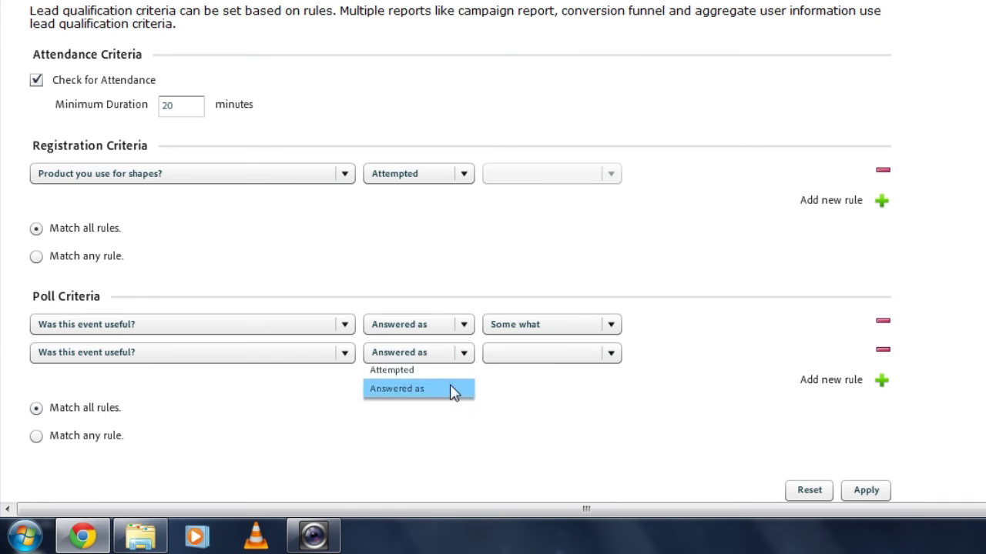
pyautogui.click(553, 358)
pyautogui.click(540, 422)
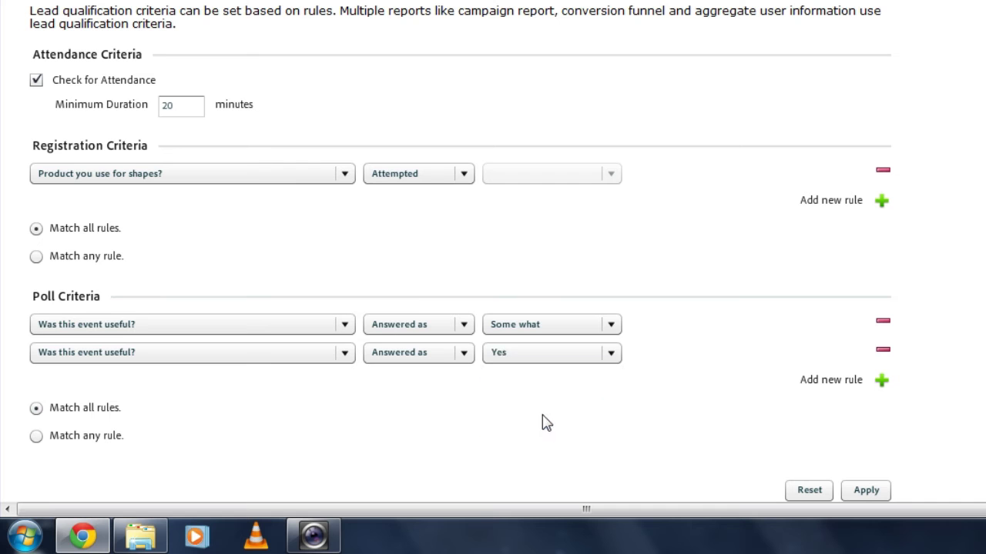
pyautogui.click(36, 436)
# - Examine the Campaign Report chart, comparing page views and qualified leads for the facebook and linkedIn campaigns
pyautogui.scroll(-4, 463, 251)
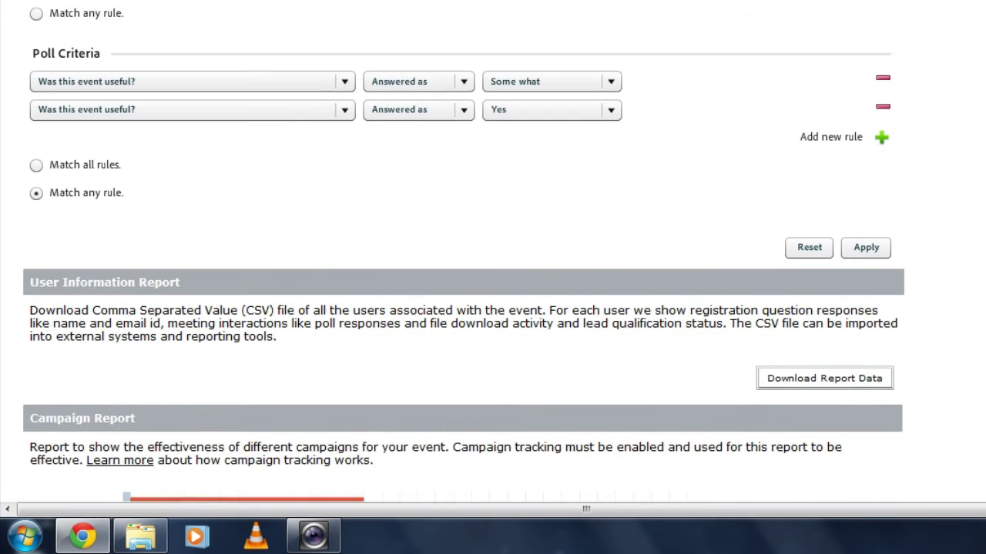
pyautogui.scroll(-3, 463, 251)
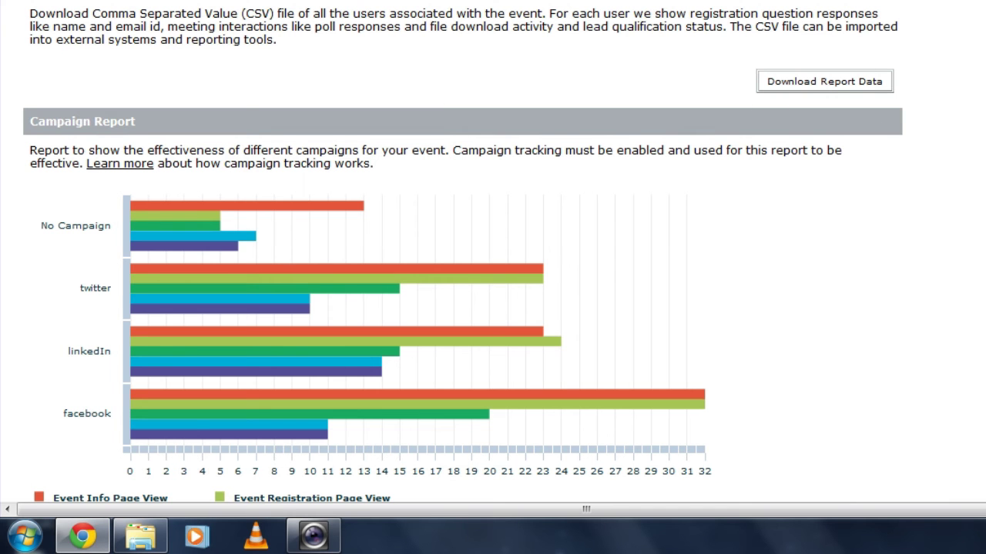
pyautogui.scroll(-3, 463, 251)
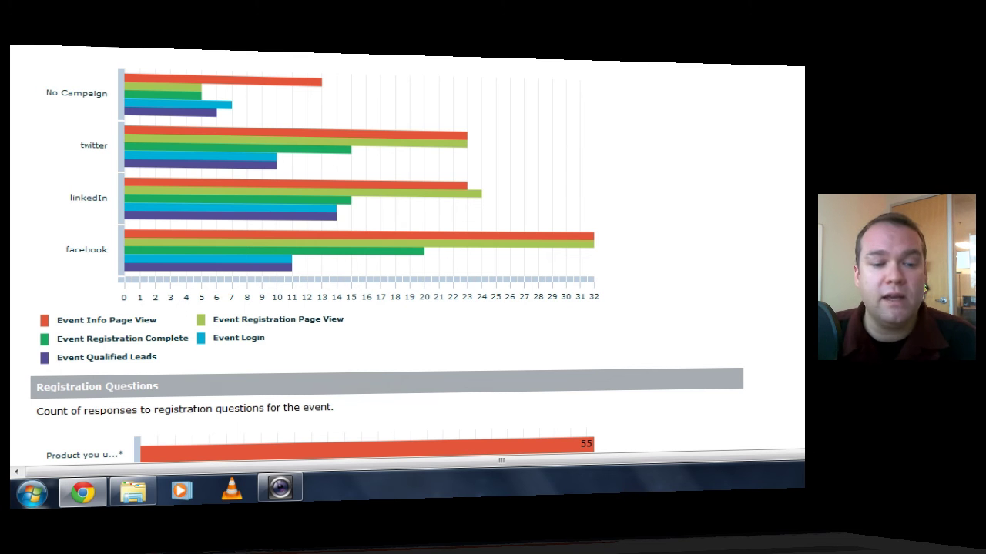
pyautogui.moveTo(184, 222)
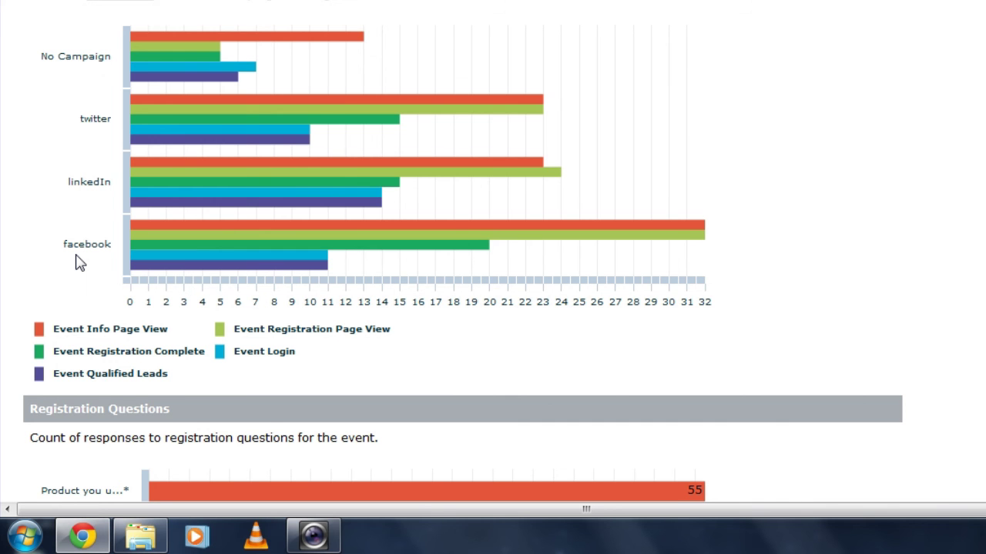
pyautogui.moveTo(281, 262)
pyautogui.moveTo(694, 235)
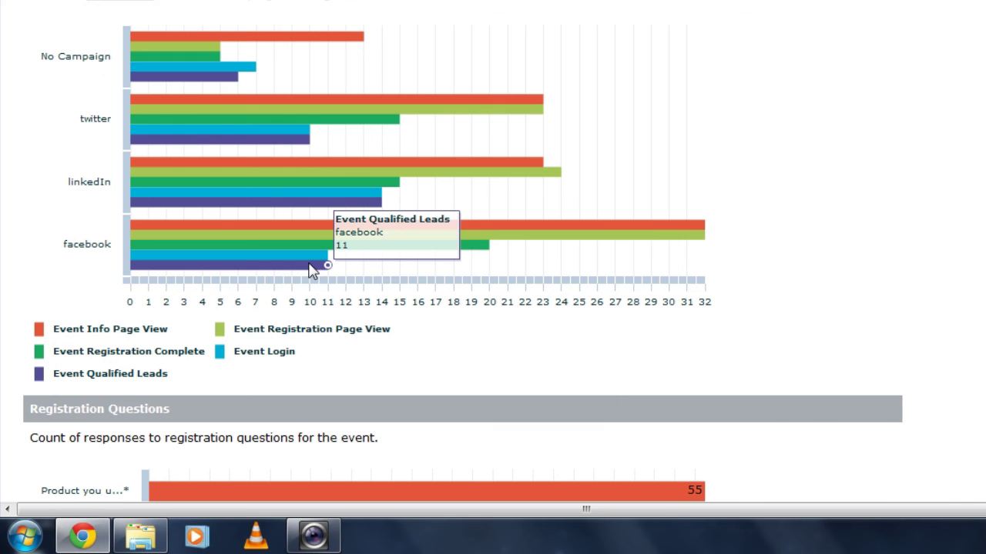
pyautogui.moveTo(300, 199)
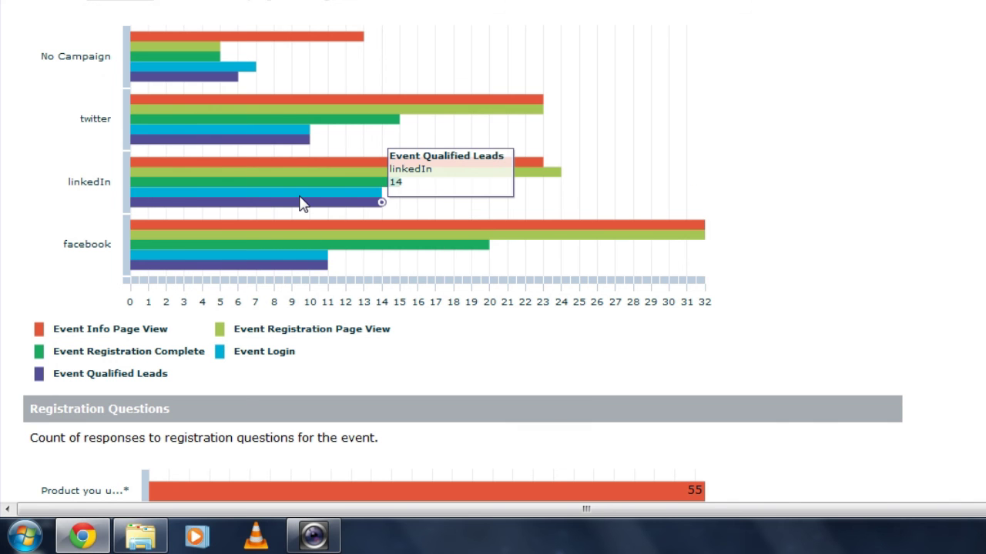
pyautogui.moveTo(521, 163)
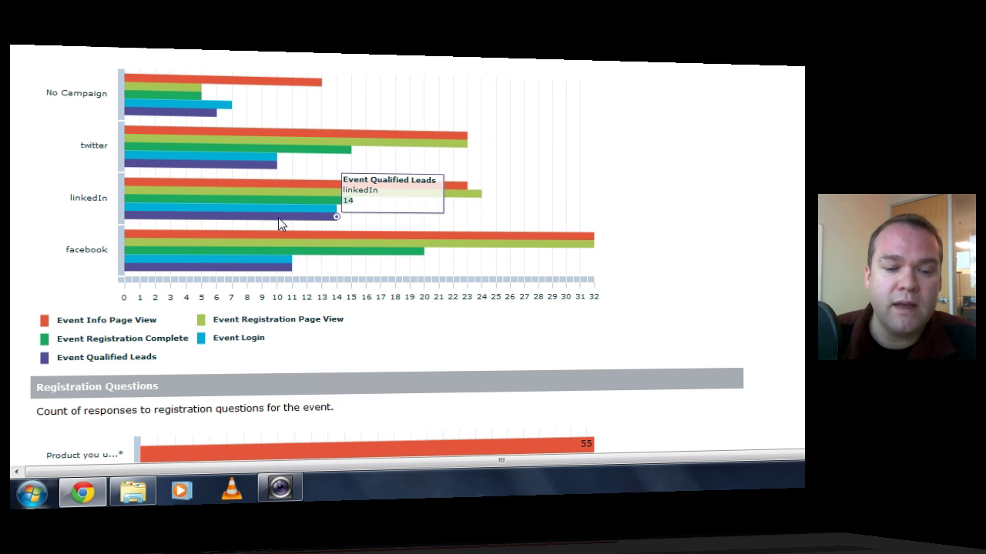
# - Review the Registration Questions chart for the response counts of each registration field
pyautogui.scroll(-4, 385, 255)
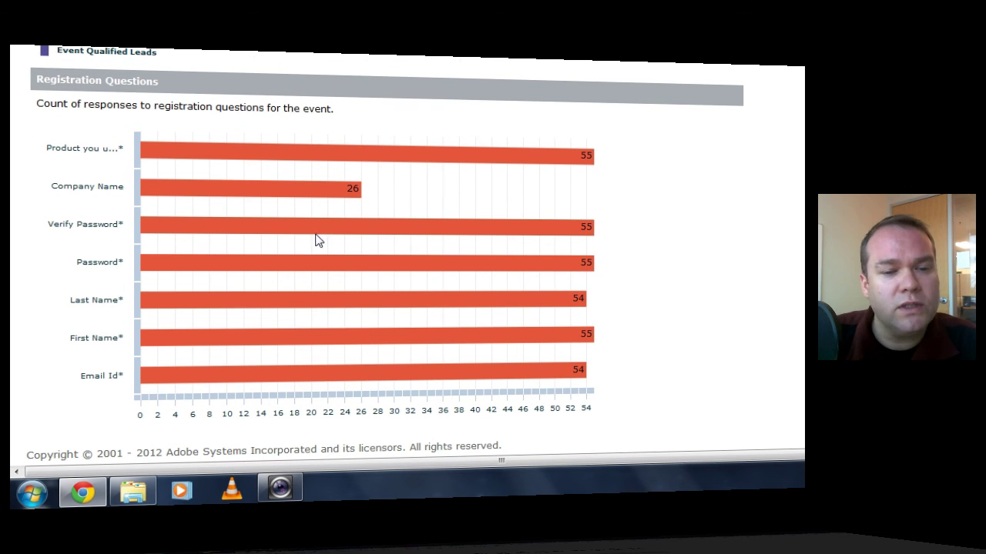
pyautogui.moveTo(309, 328)
pyautogui.moveTo(323, 375)
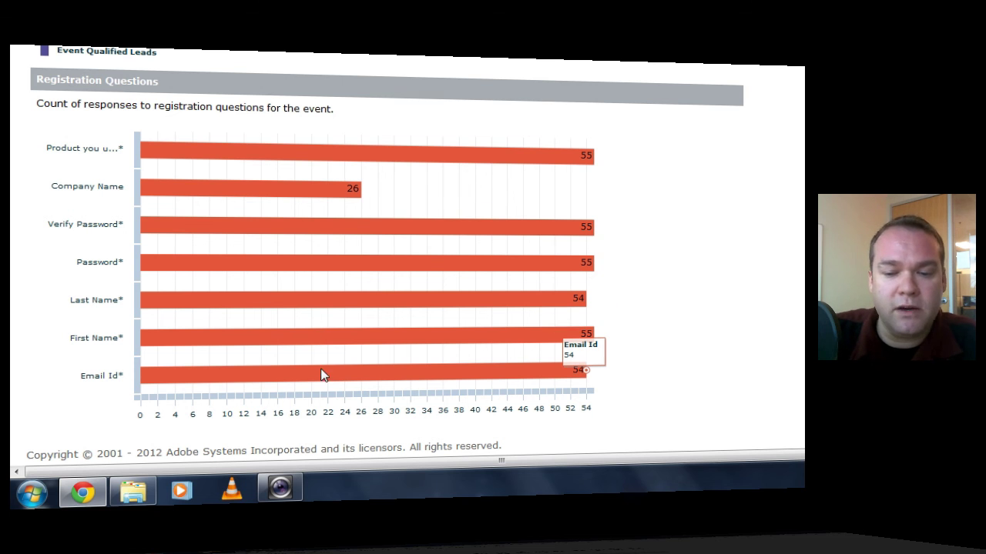